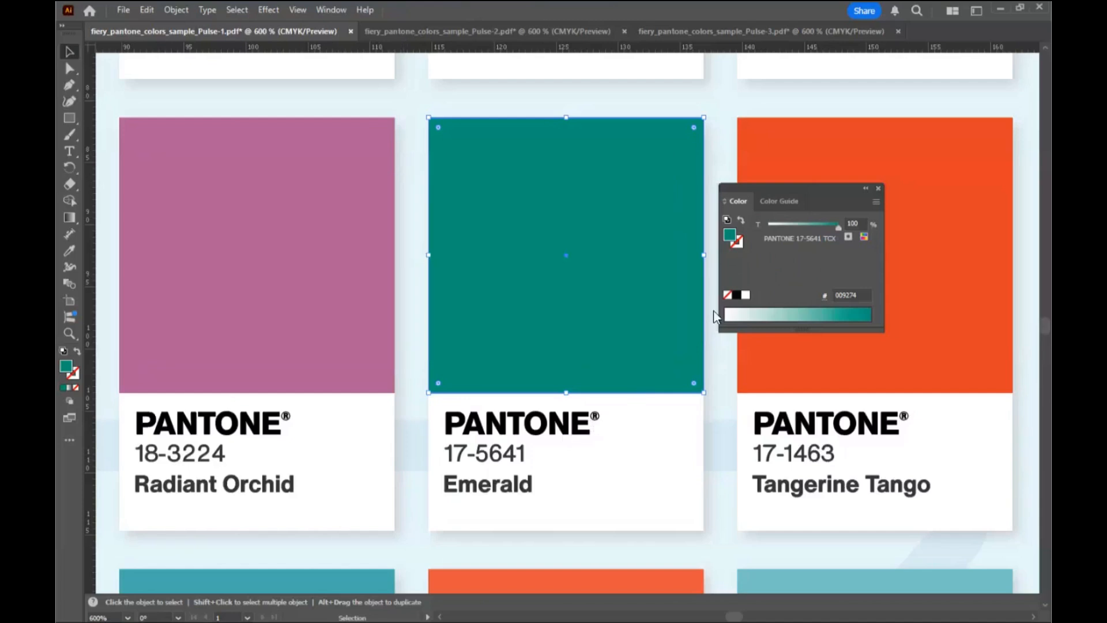
Compare the Emerald swatch's spot color name in the Pulse-2 and Pulse-3 sample PDFs
left_click(419, 34)
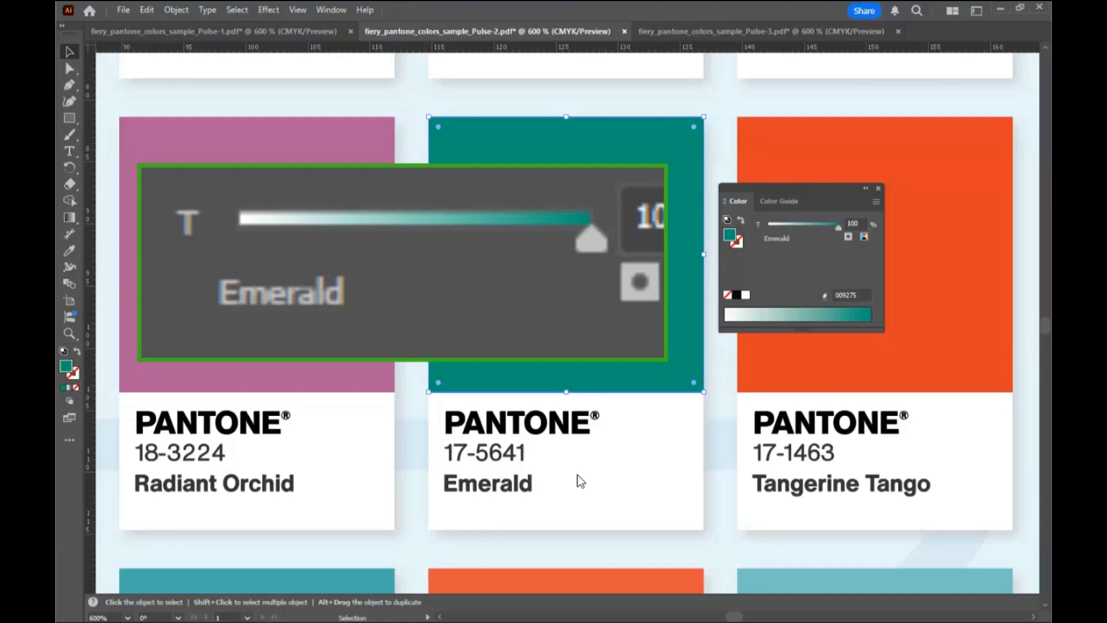
left_click(695, 33)
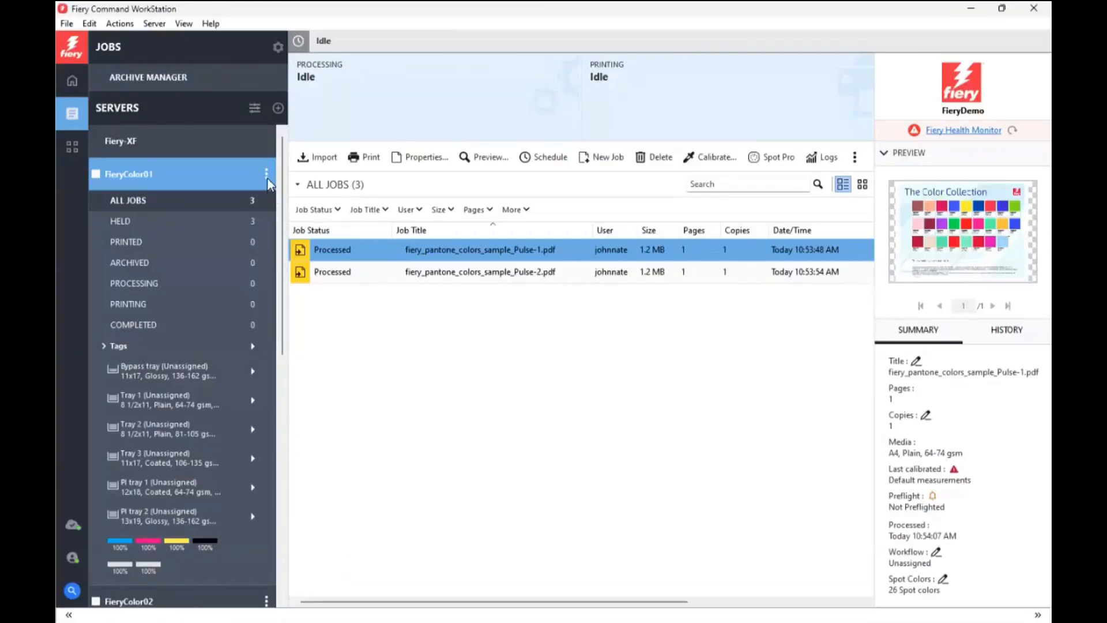
In Fiery Command WorkStation's Device Center for FieryColor01, open the High-Quality_Color job preset's definition and show the choices for its spot group
left_click(266, 174)
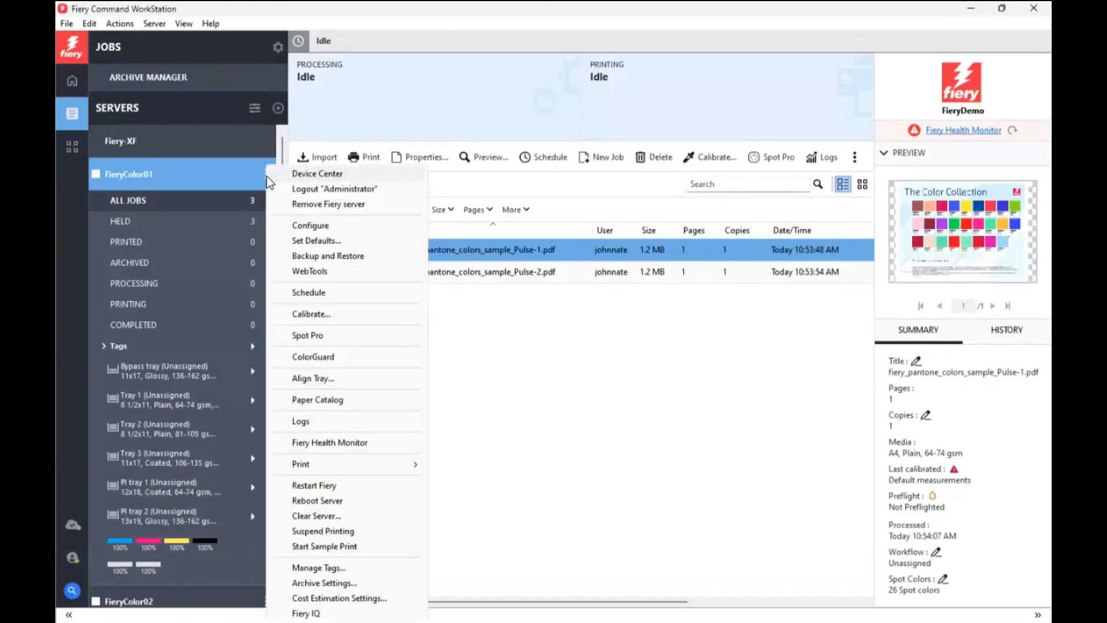
left_click(352, 173)
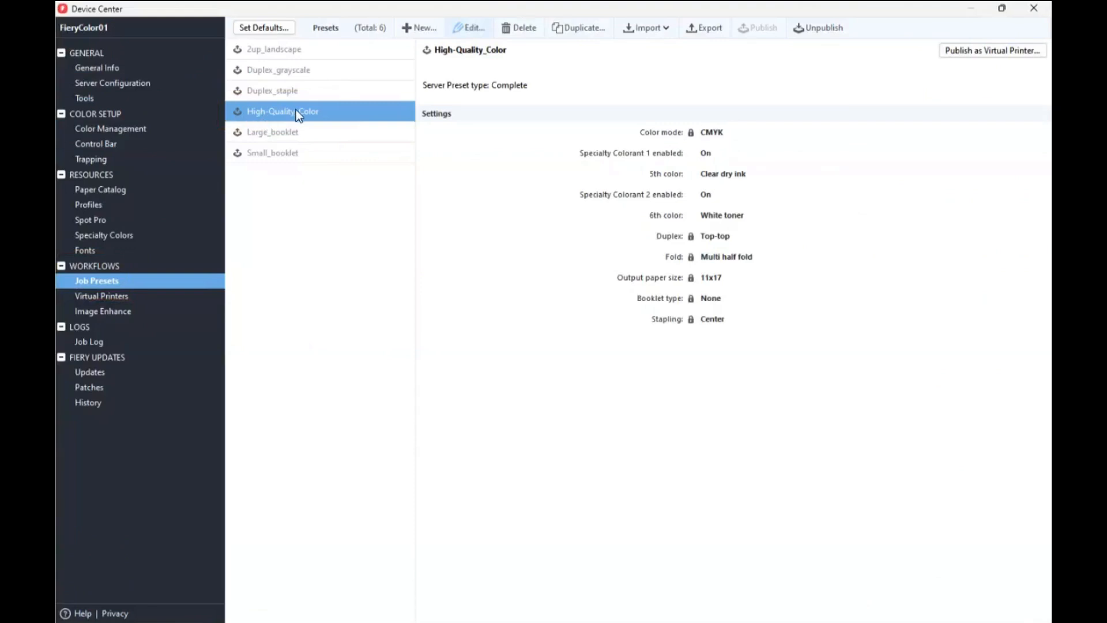
left_click(461, 27)
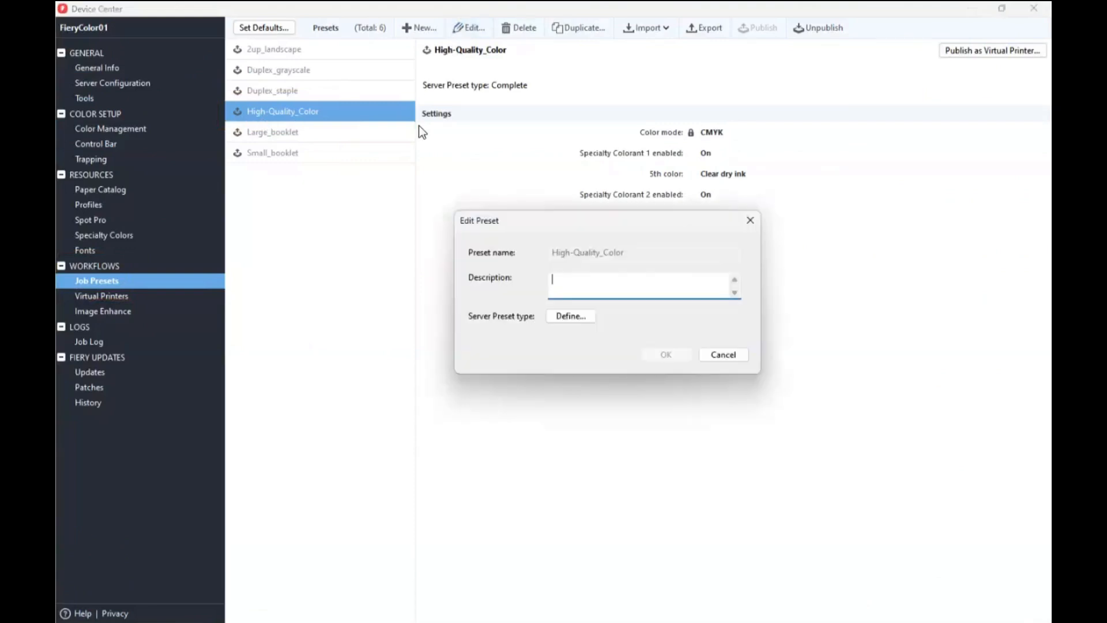
left_click(556, 316)
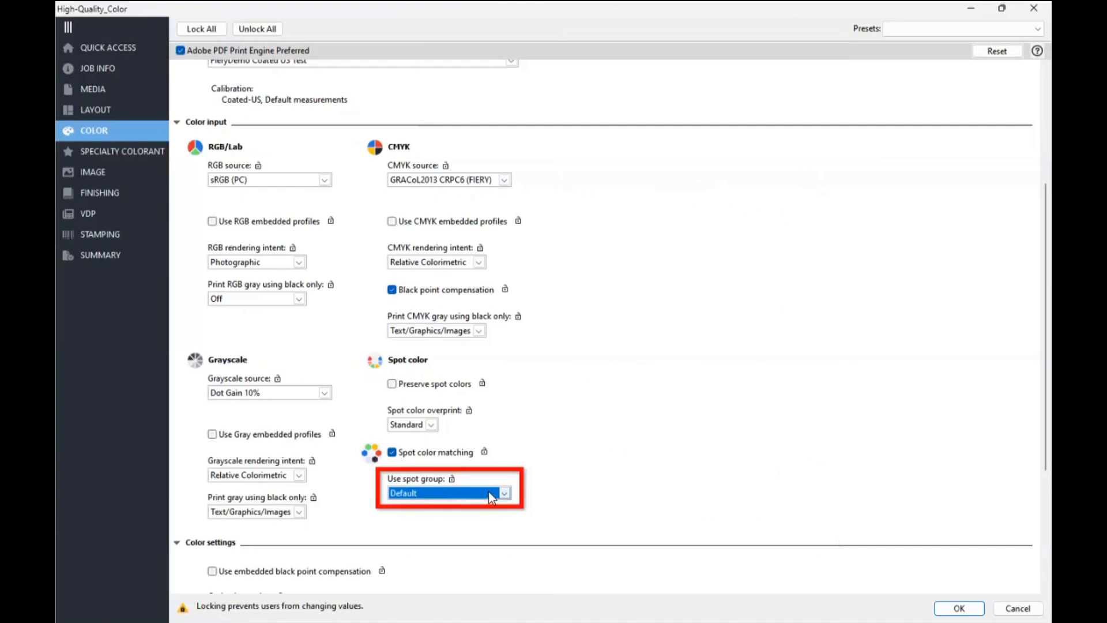
left_click(506, 493)
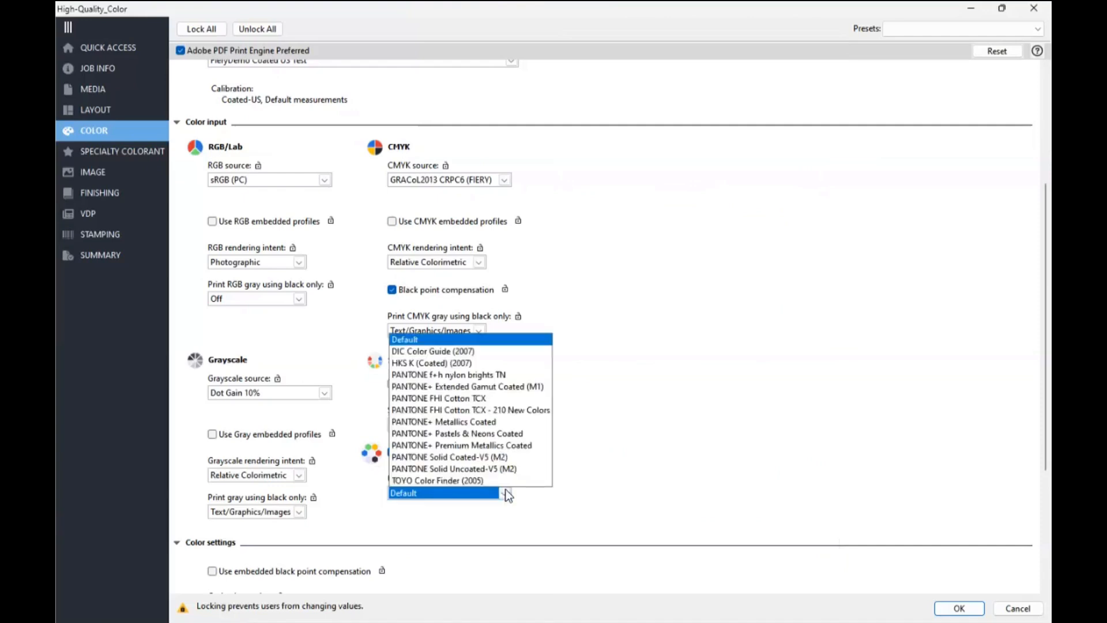
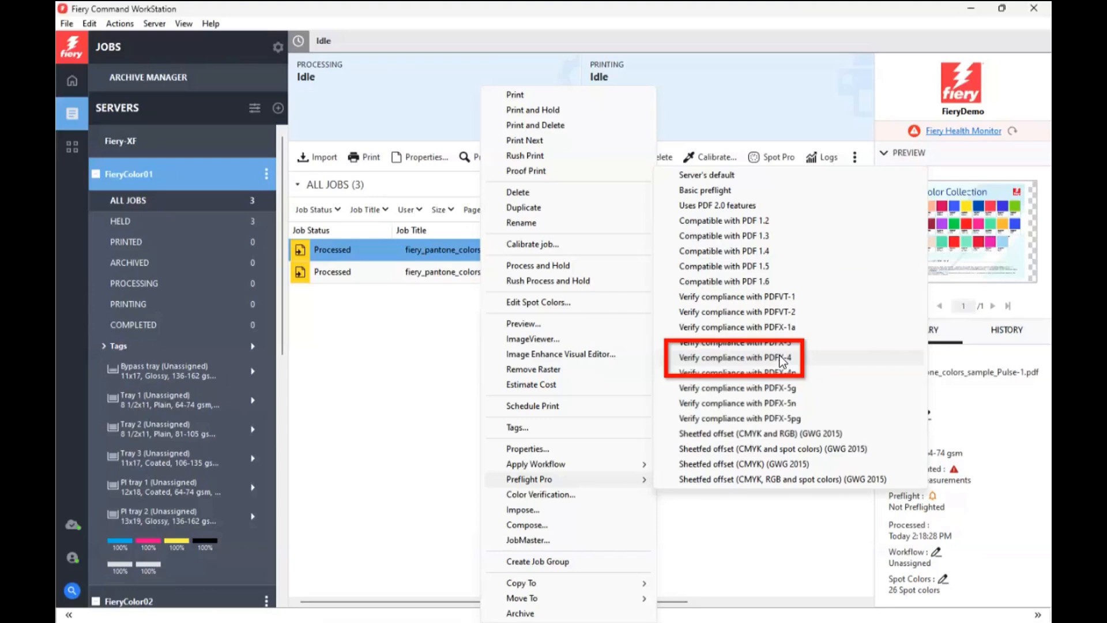
Preflight the Pulse-1 job for PDFX-4 compliance, and review the preflight reports of the Pulse-1 and Pulse-2 jobs
left_click(781, 359)
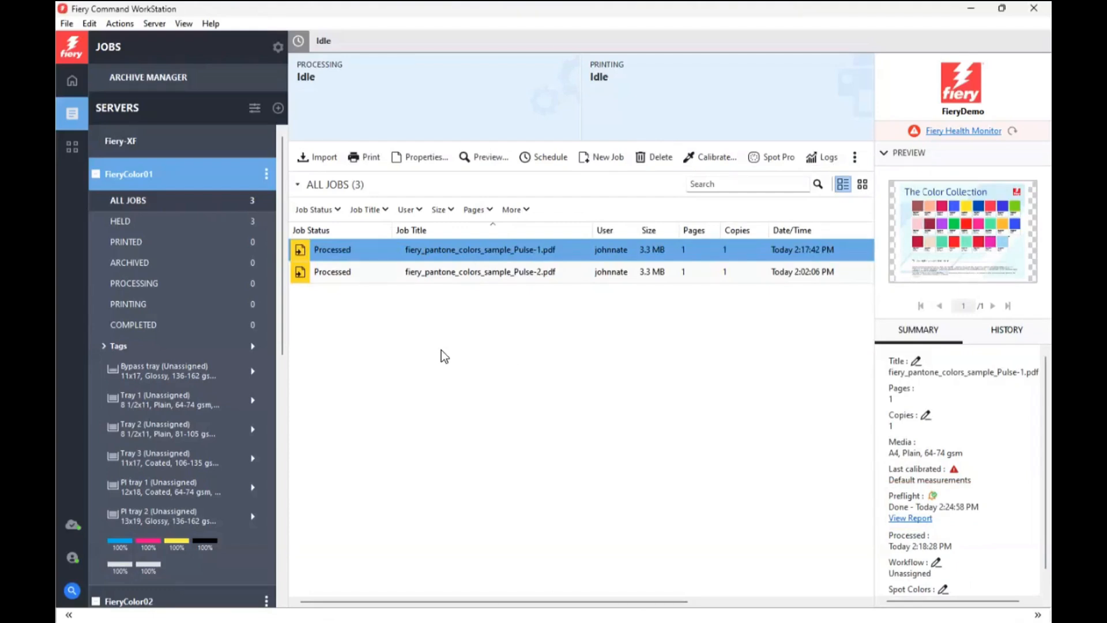
left_click(910, 518)
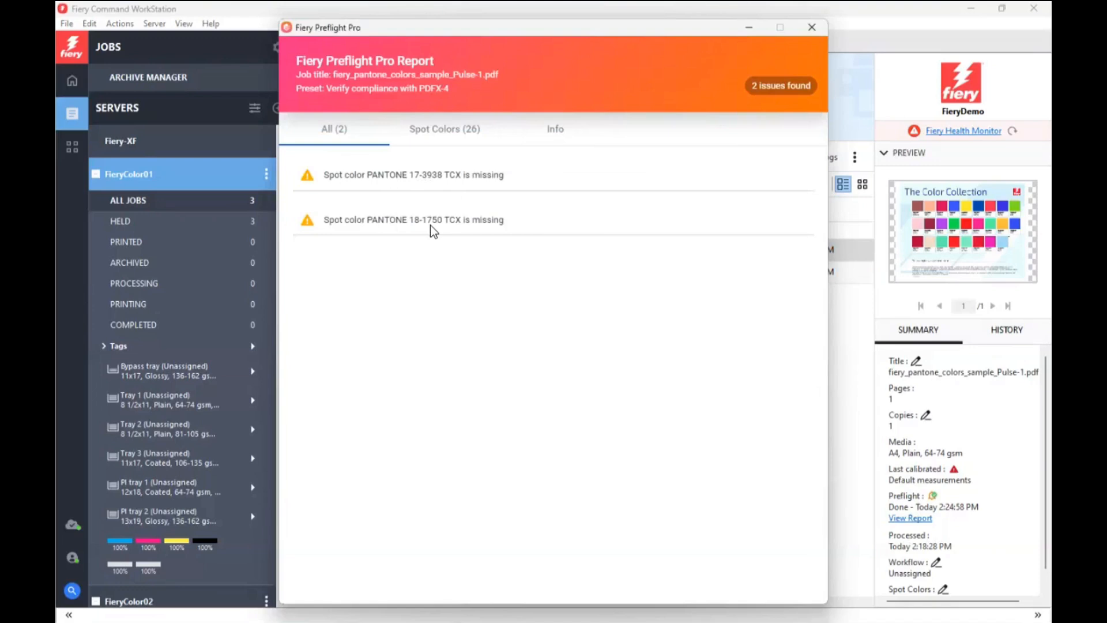
left_click(433, 129)
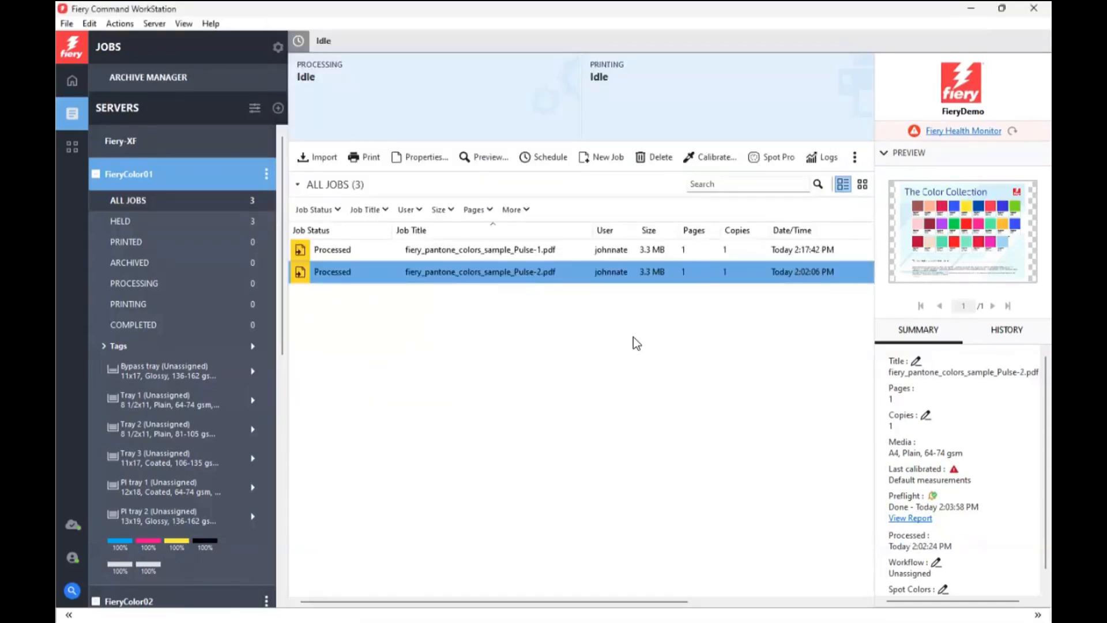
left_click(919, 519)
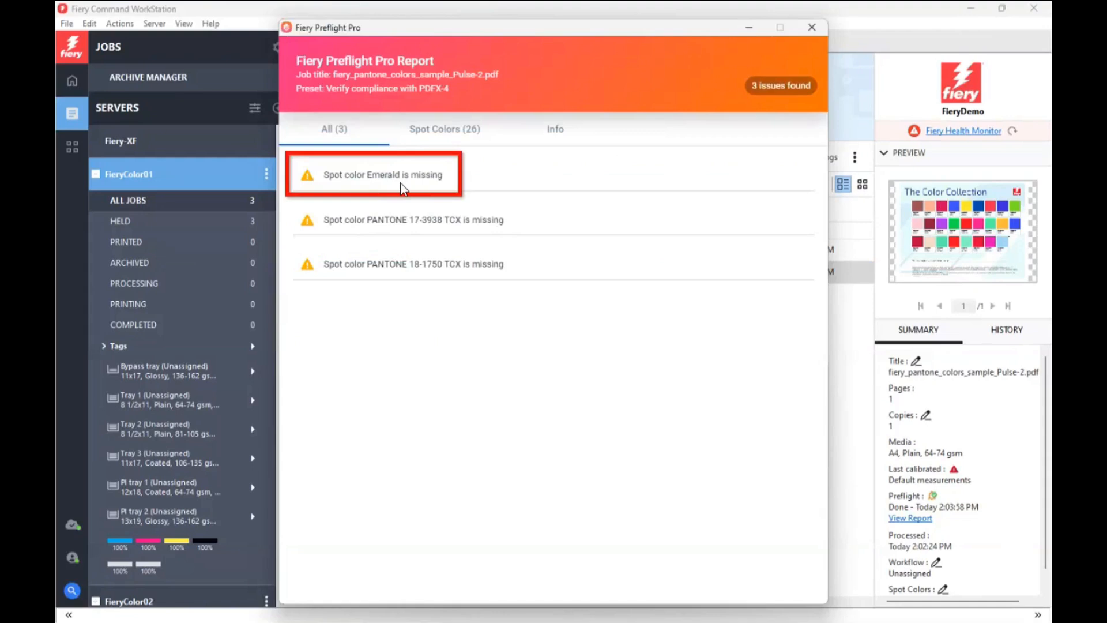
key("Escape")
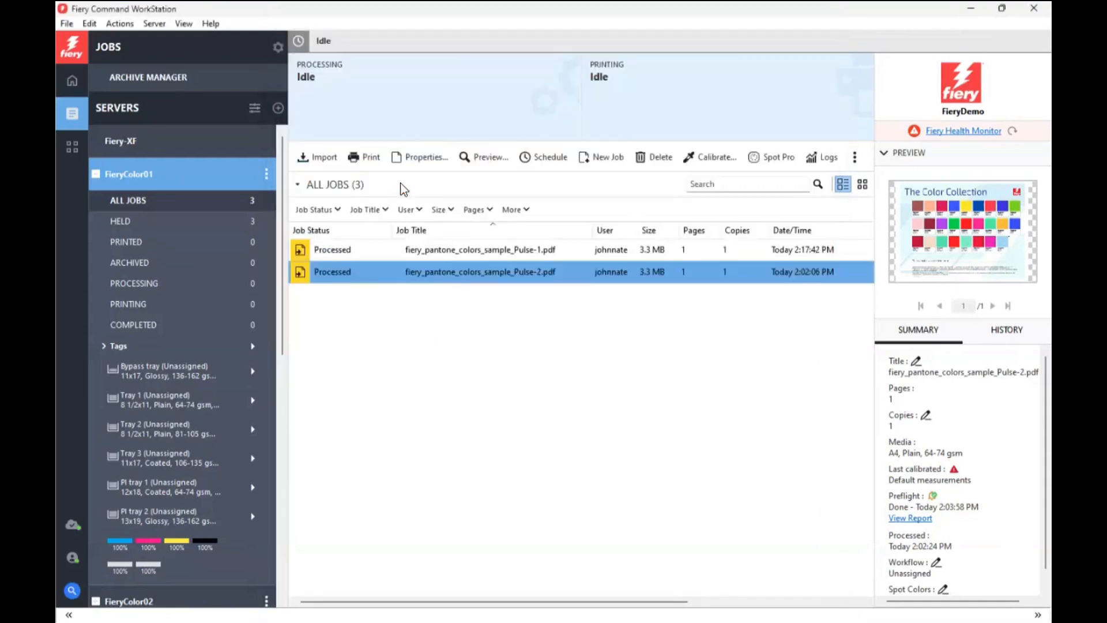
Start Preflight for the Pulse-2 job on FieryColor01 and open that job's spot colors for editing
right_click(506, 271)
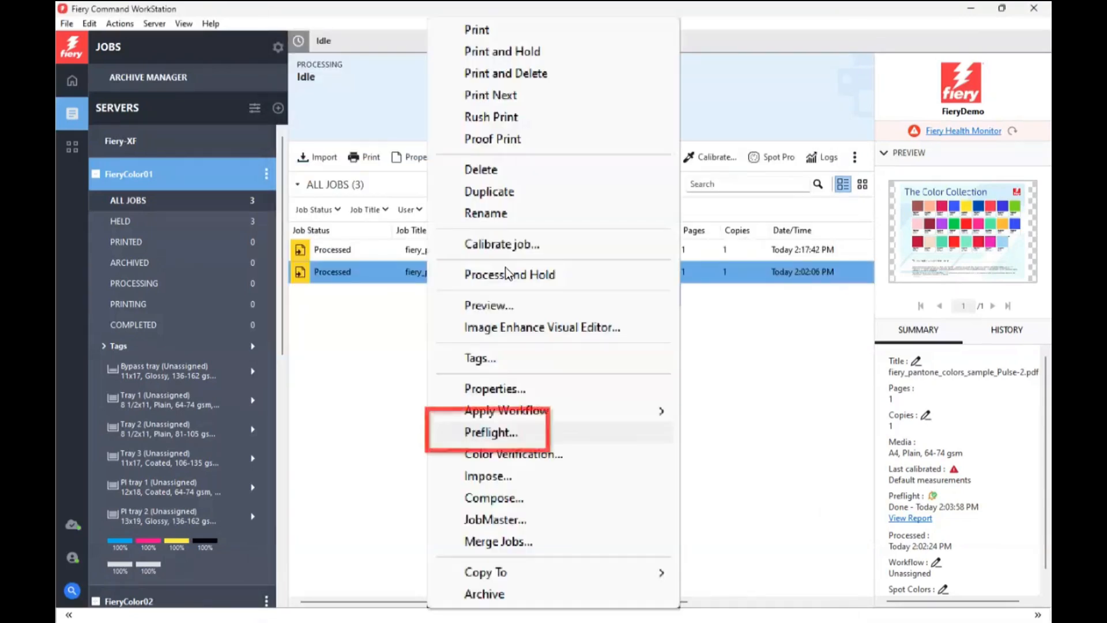
left_click(490, 433)
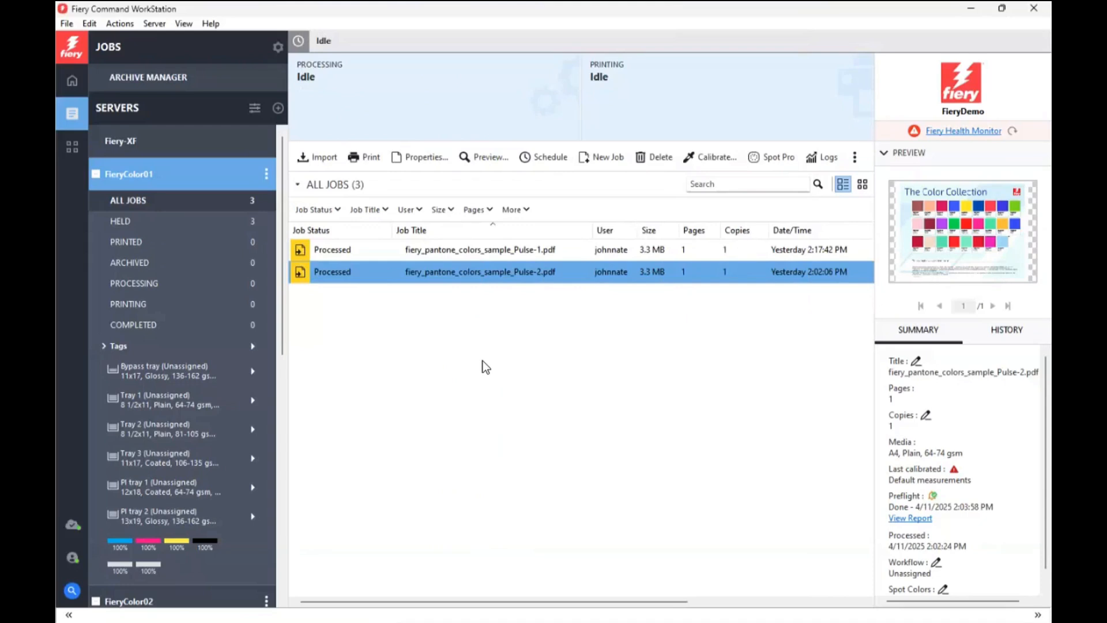
right_click(483, 271)
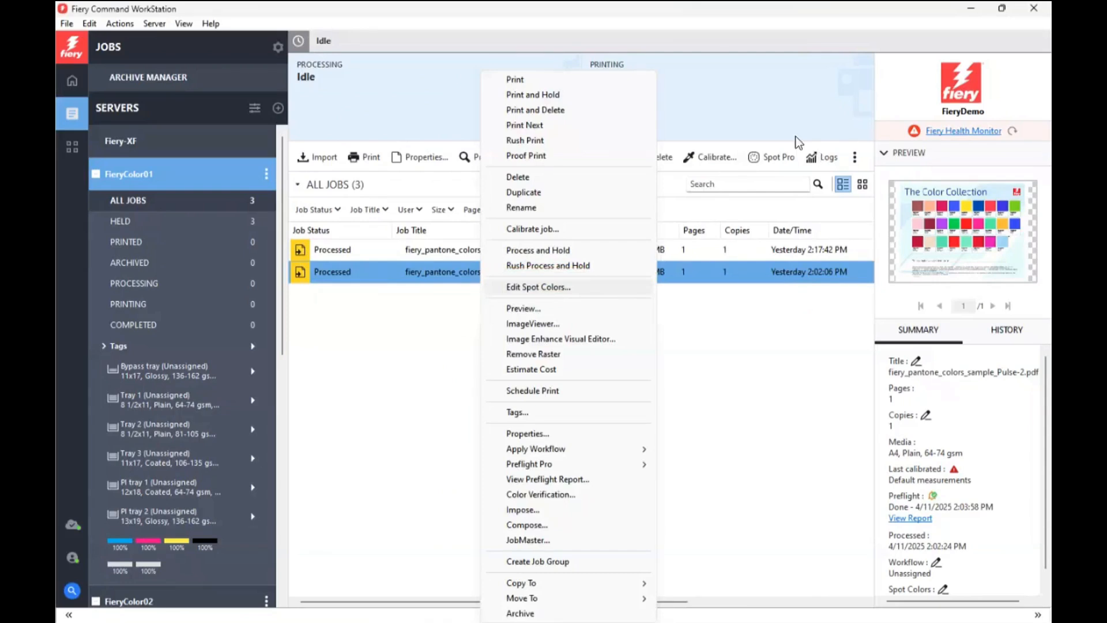
left_click(546, 288)
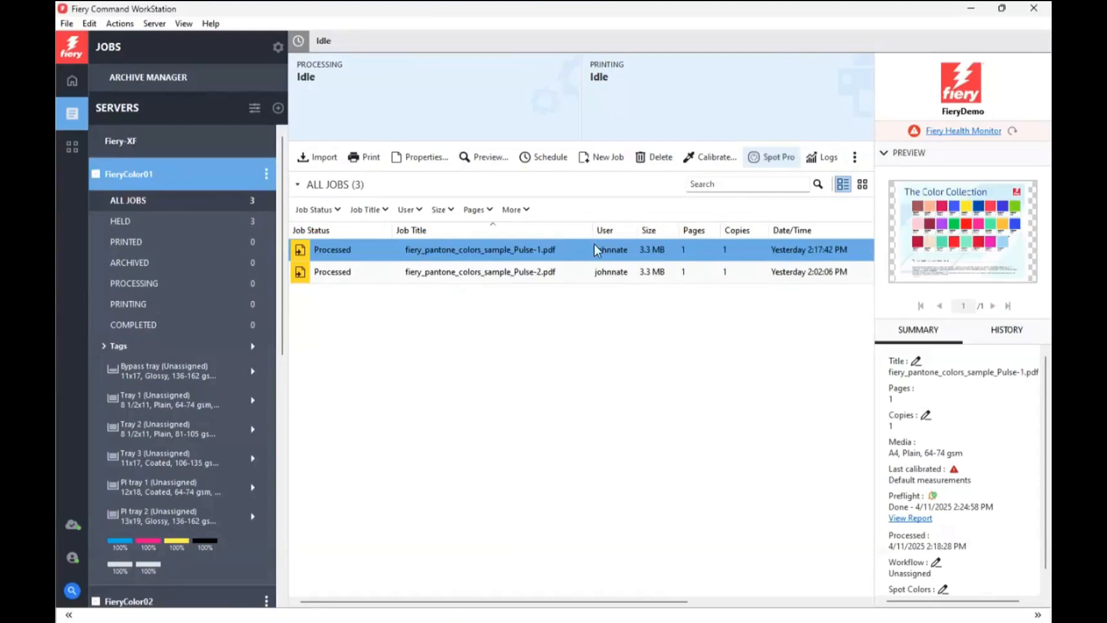
In Spot Pro for FieryColor01, import the ICC profile PANTONE FHI Cotton TCX 2024 (M2) as a spot color group
left_click(769, 154)
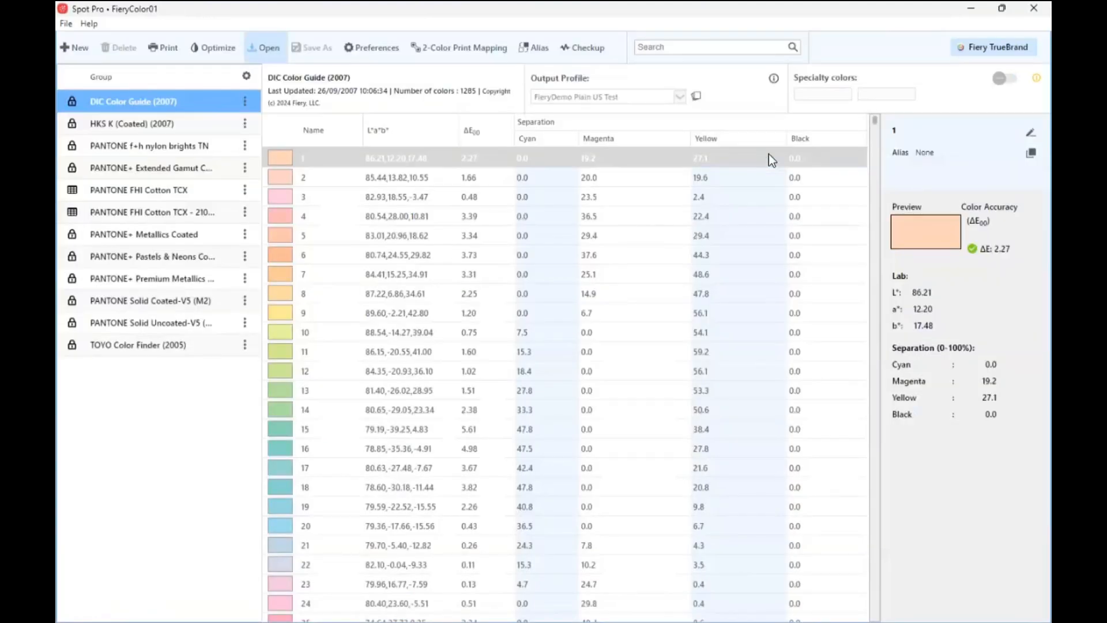
left_click(261, 48)
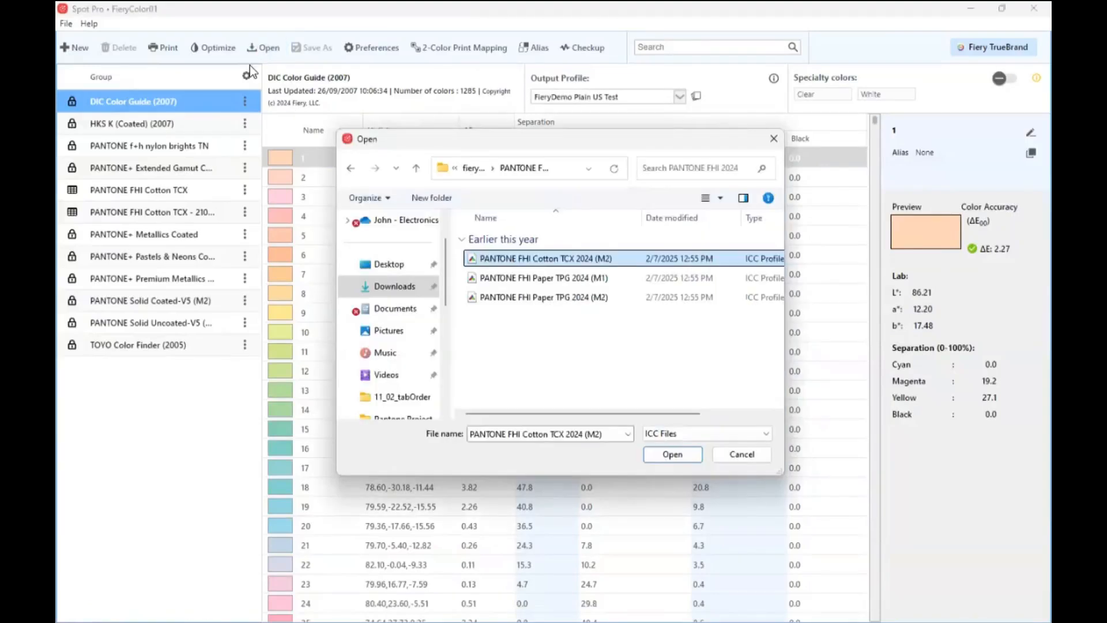
left_click(673, 454)
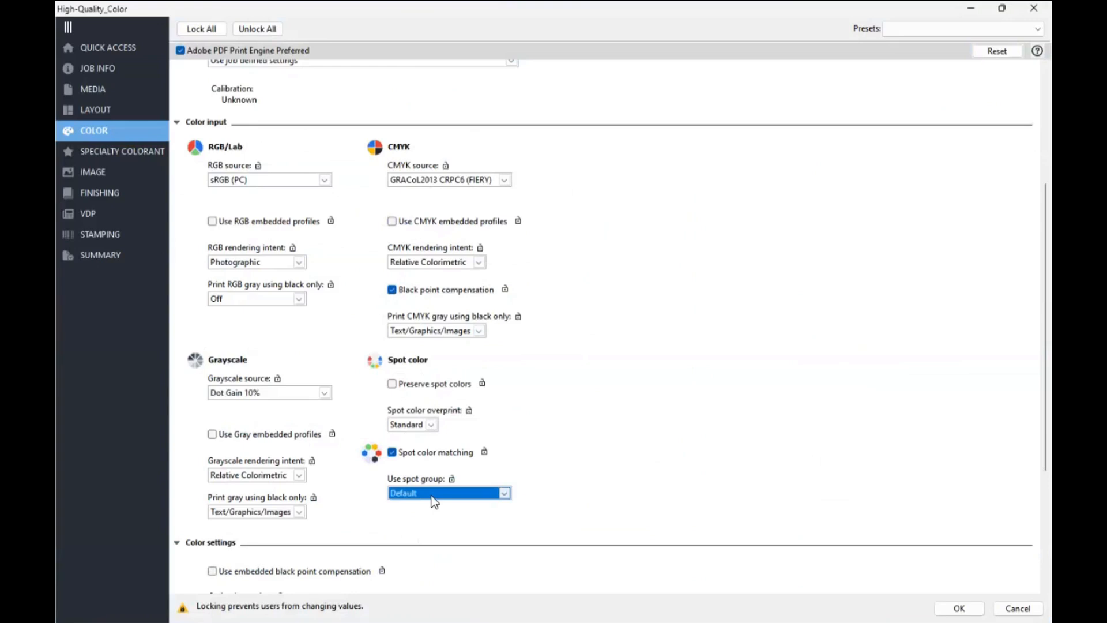
Examine the High-Quality_Color preset's spot group choices and, in Spot Pro, the PANTONE FHI Cotton TCX 2024 (M2) group's reordering options and the group list settings
left_click(504, 494)
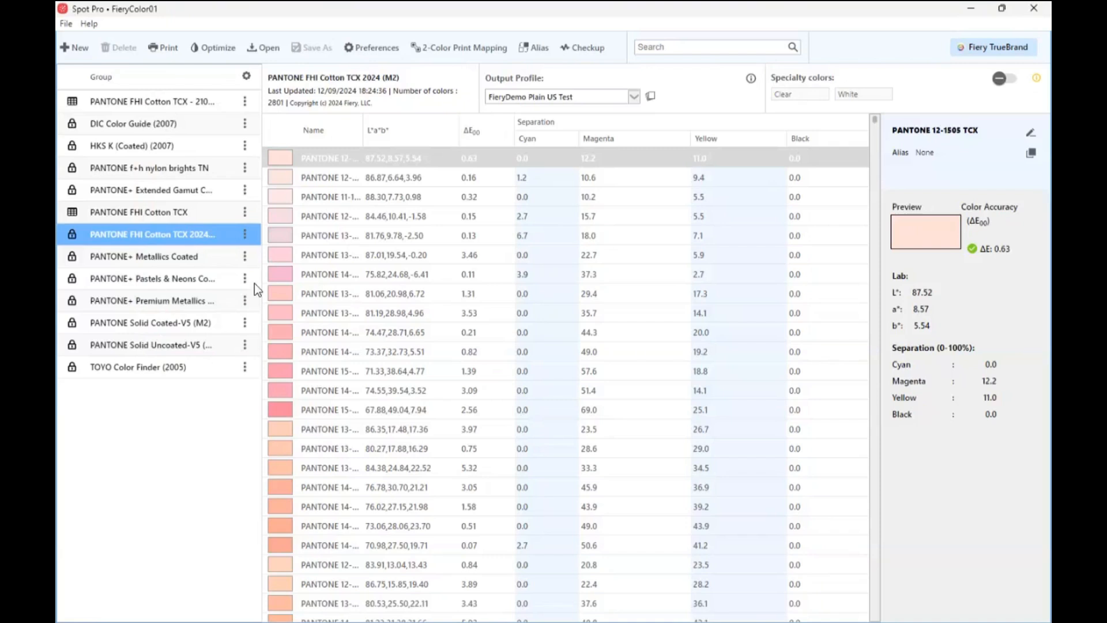
left_click(244, 234)
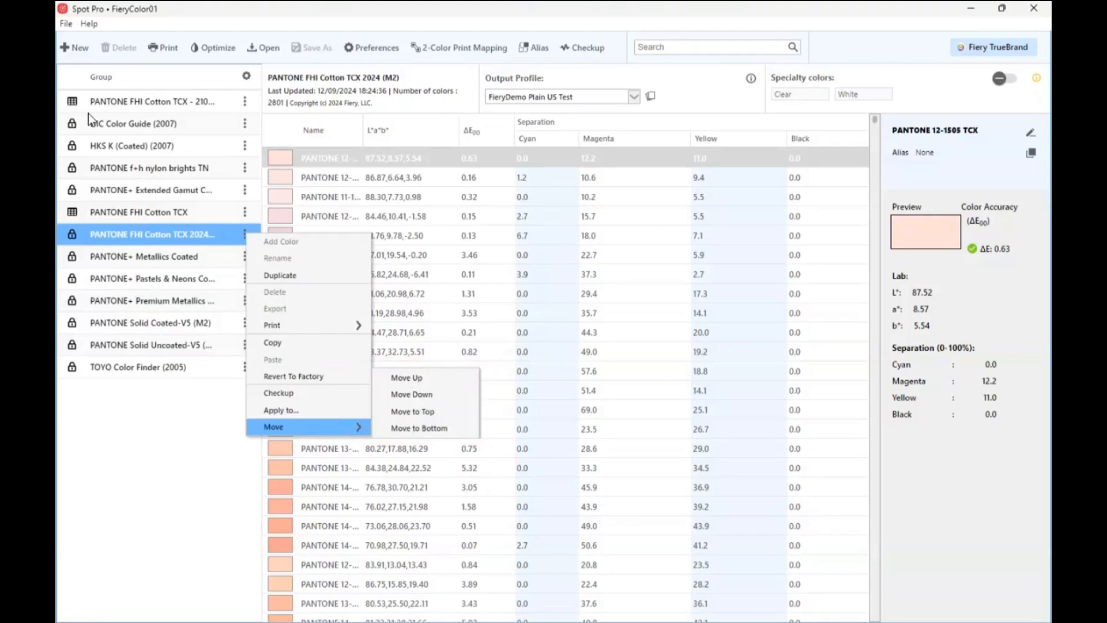
left_click(224, 154)
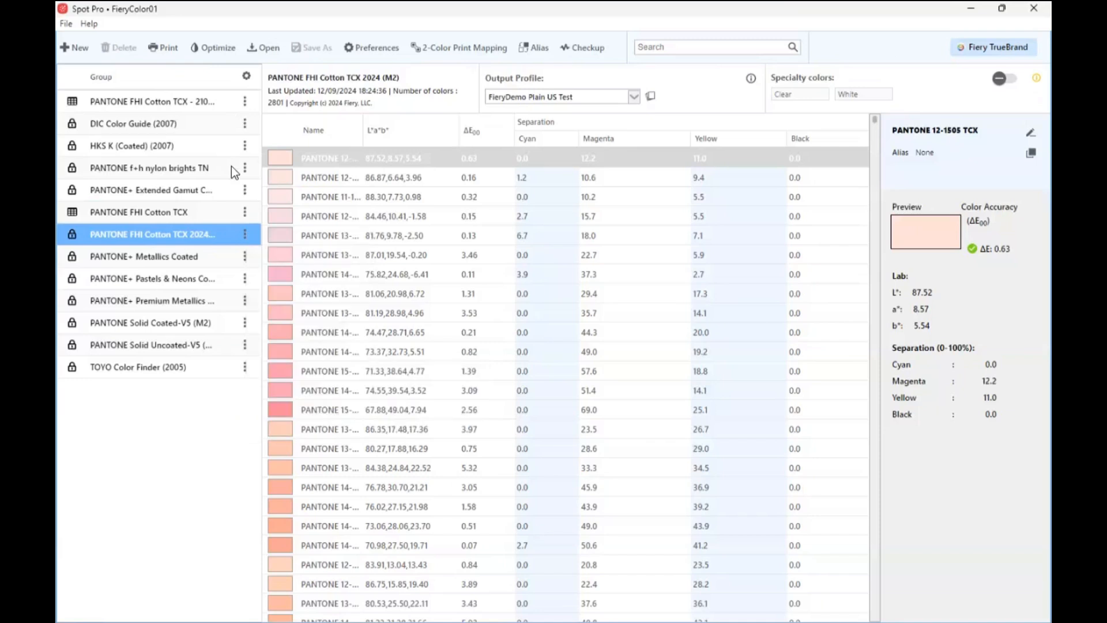
left_click(246, 77)
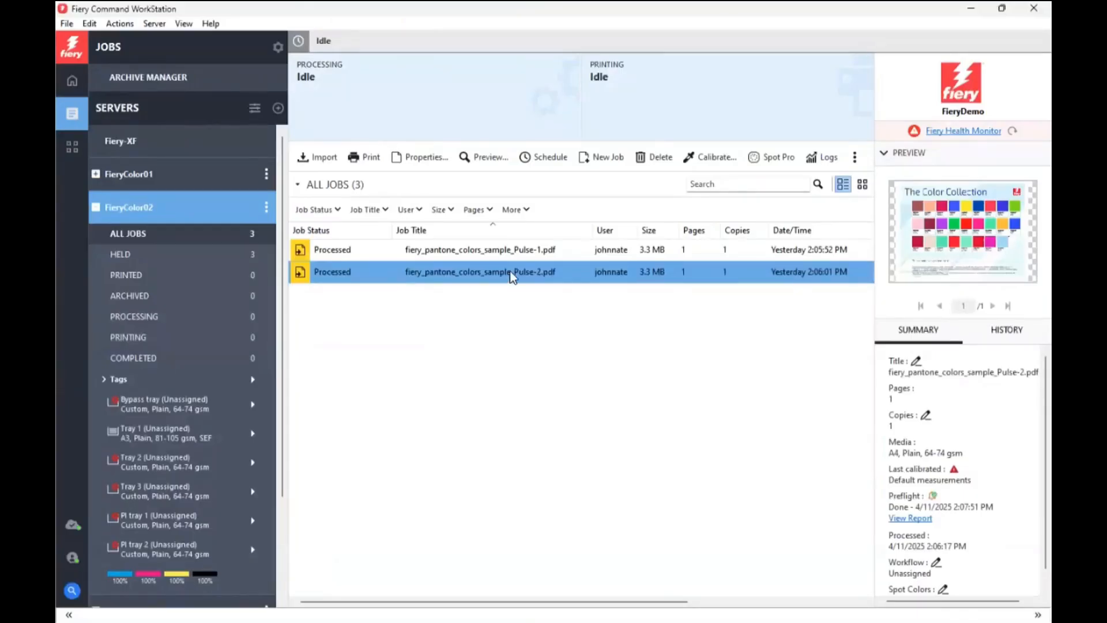
In the Pulse-2 job on FieryColor02, add the missing spot color Emerald as an alias of PANTONE 17-5641 TCX
right_click(510, 276)
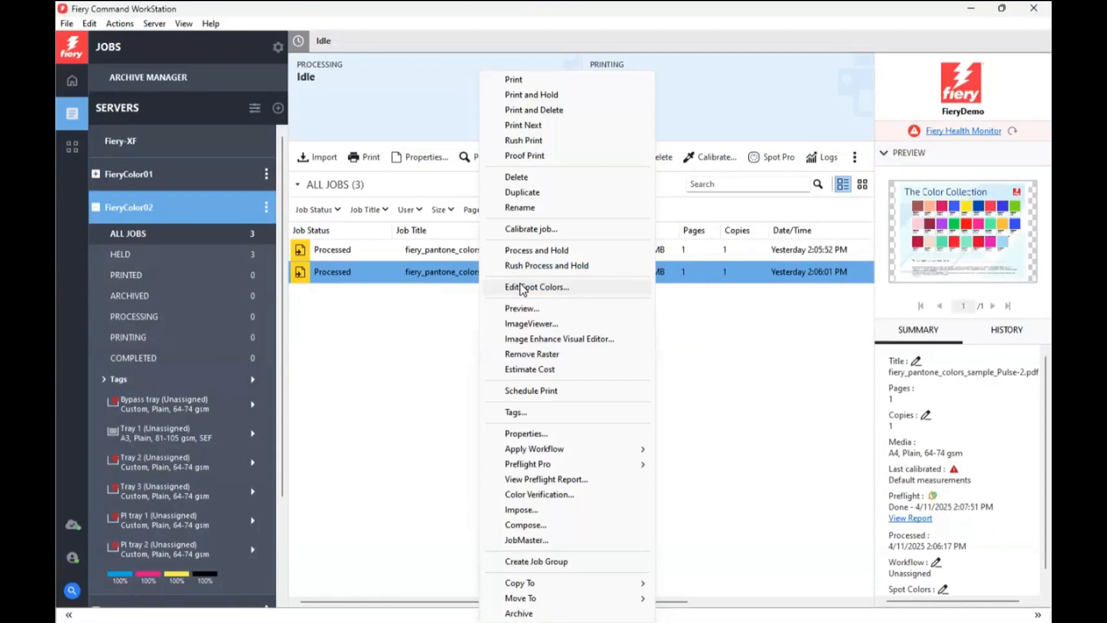
left_click(521, 284)
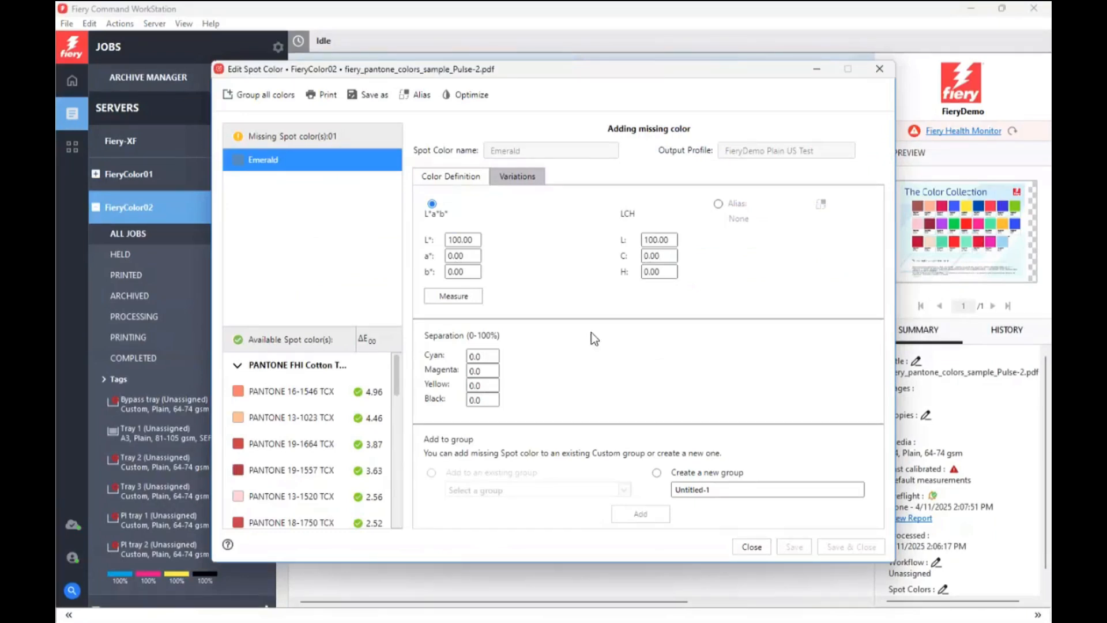
left_click(718, 203)
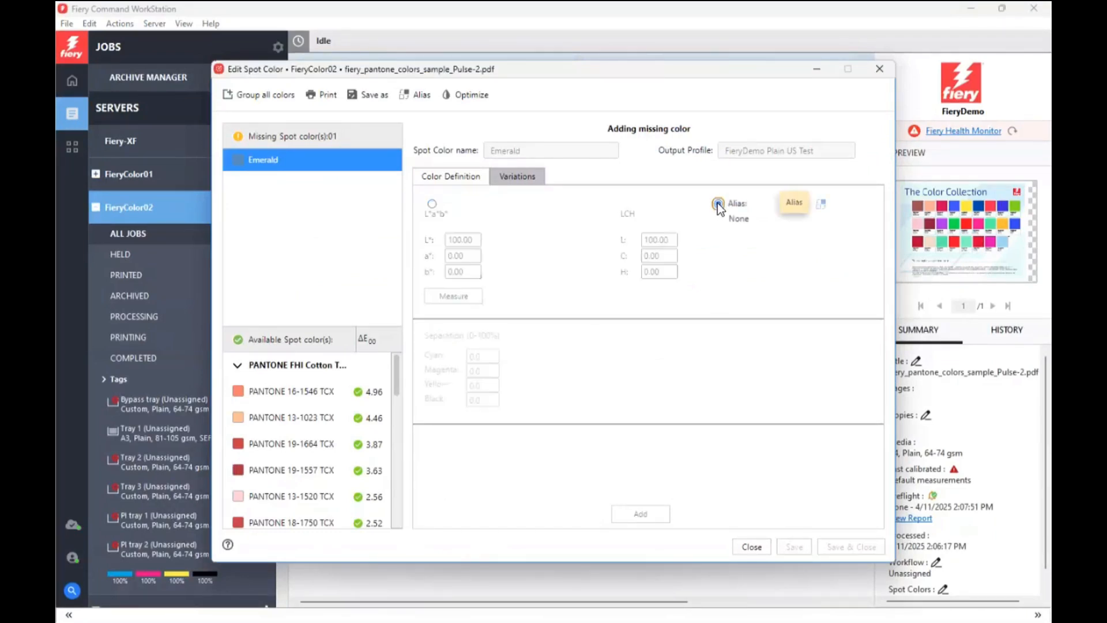
left_click(821, 205)
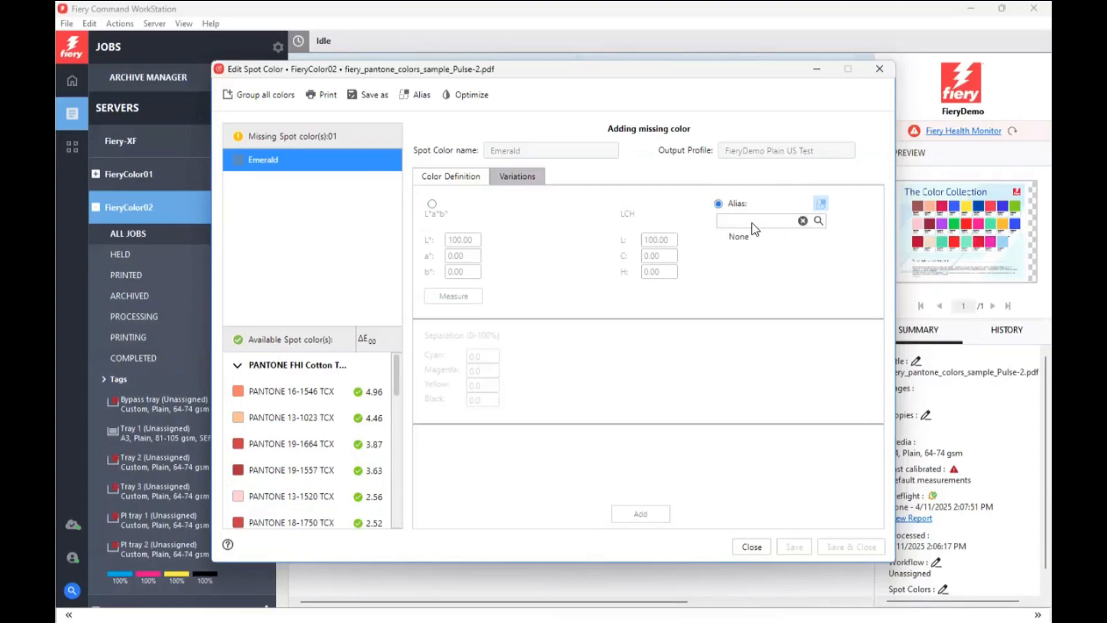
type("17-5641")
left_click(818, 222)
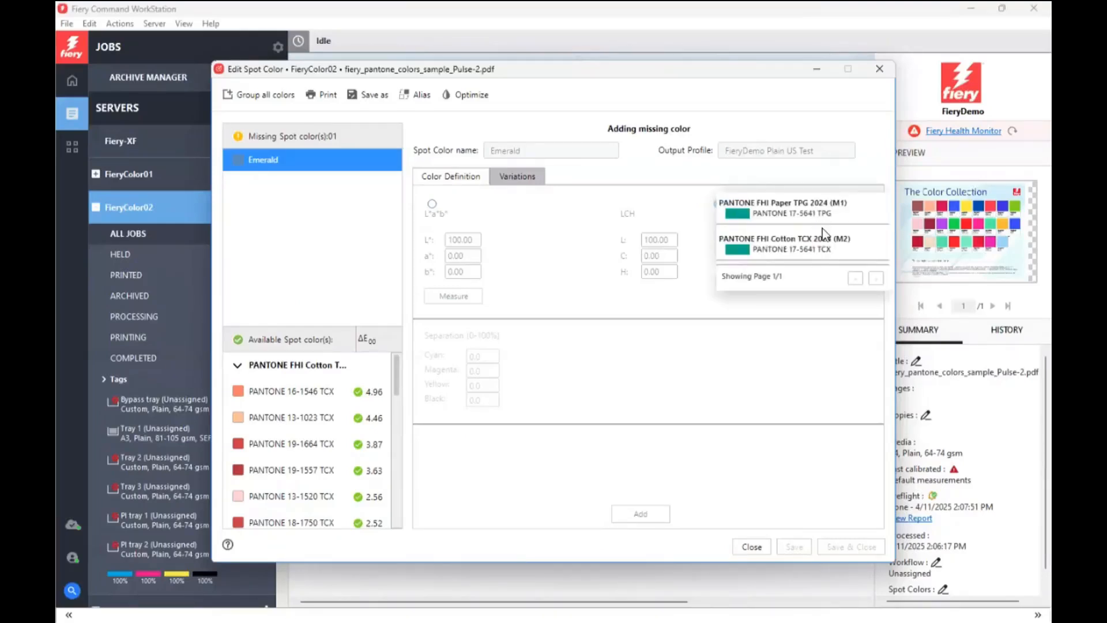
left_click(789, 254)
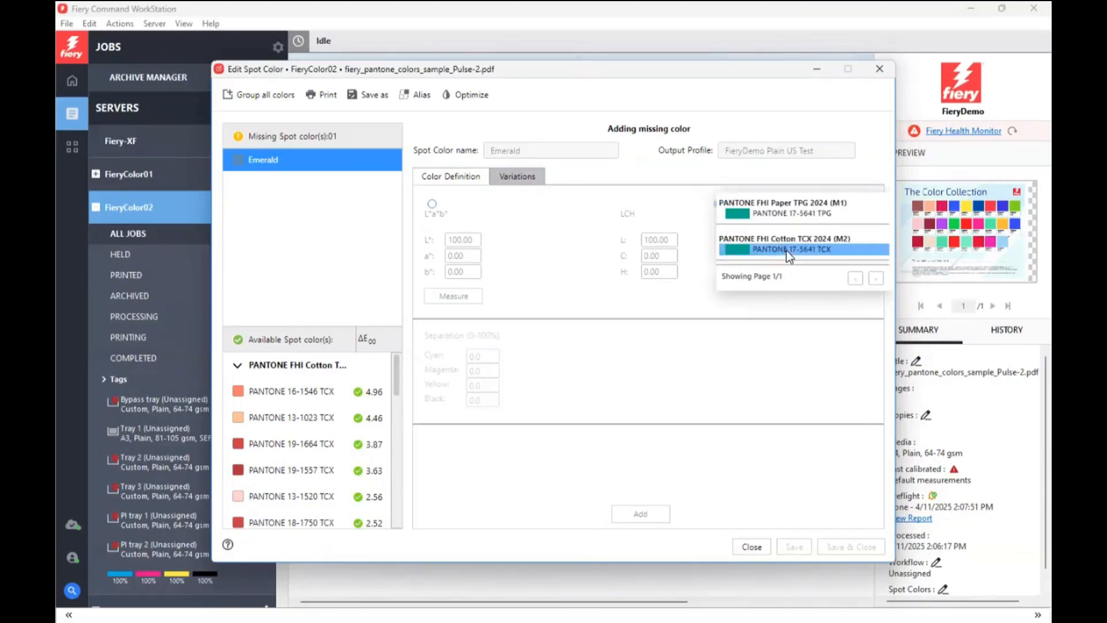
left_click(789, 254)
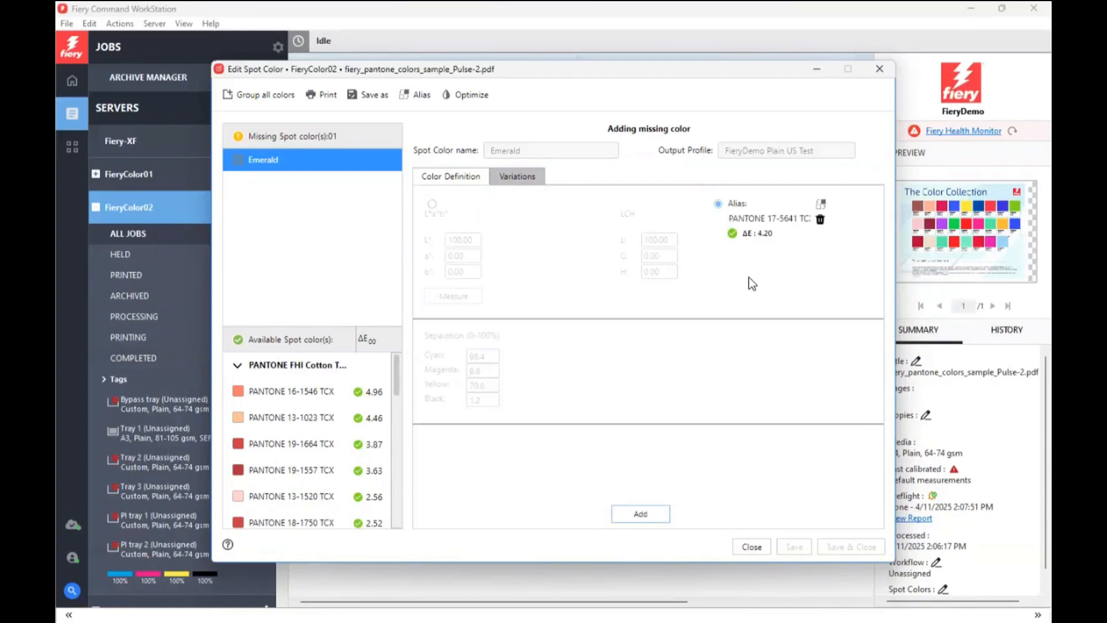
left_click(649, 520)
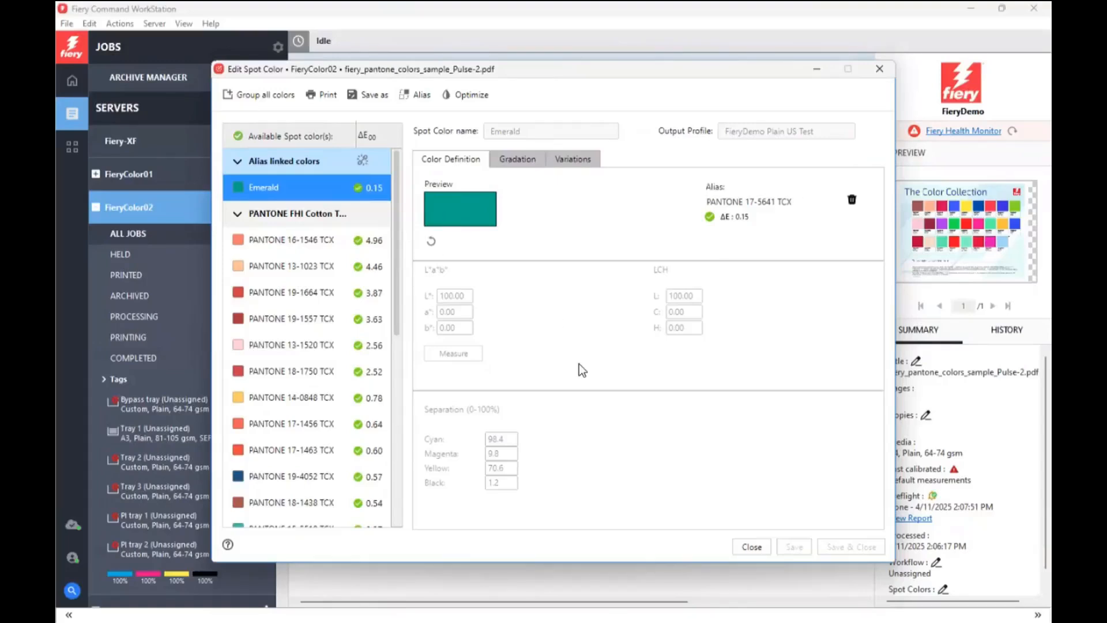
left_click(745, 546)
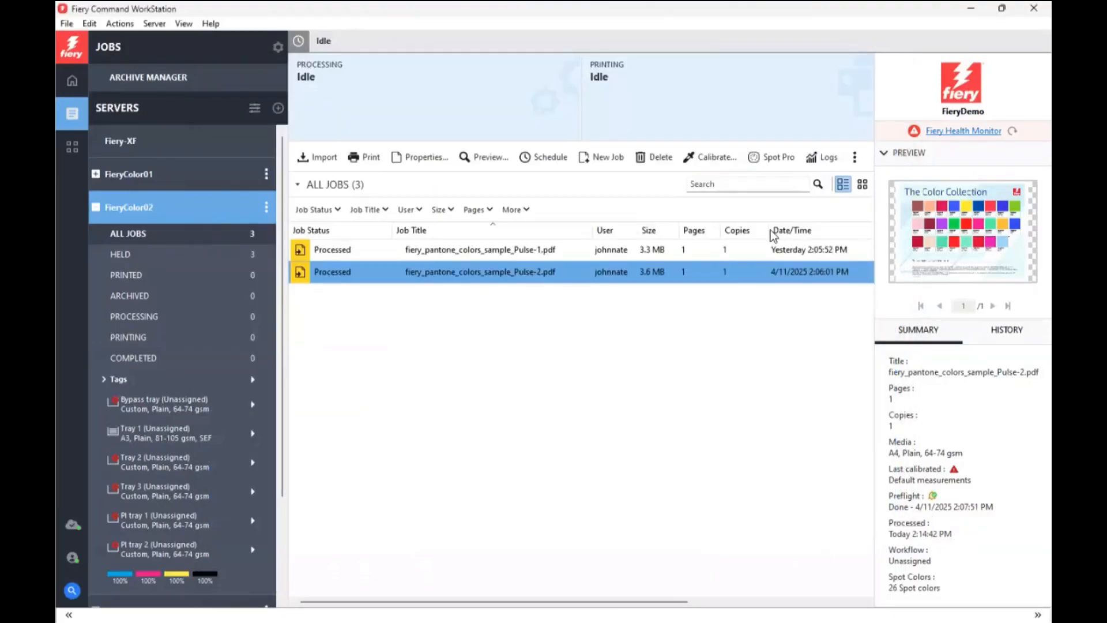
In Spot Pro for FieryColor02, find 17-5641 in the PANTONE FHI Cotton TCX 2024 (M2) group and check its alias information
left_click(773, 157)
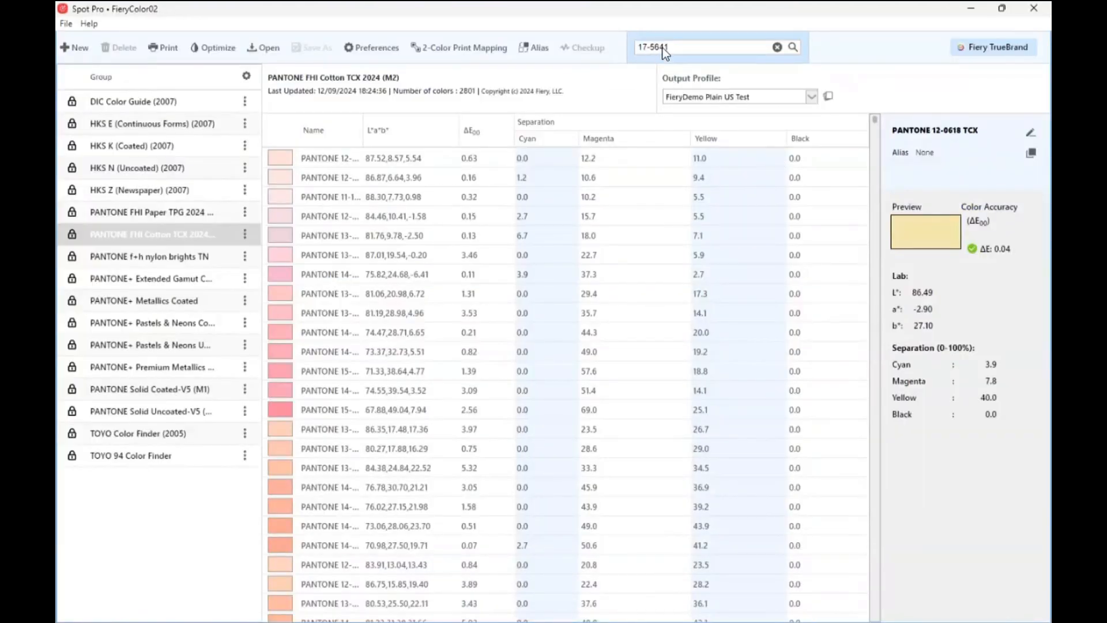
left_click(793, 46)
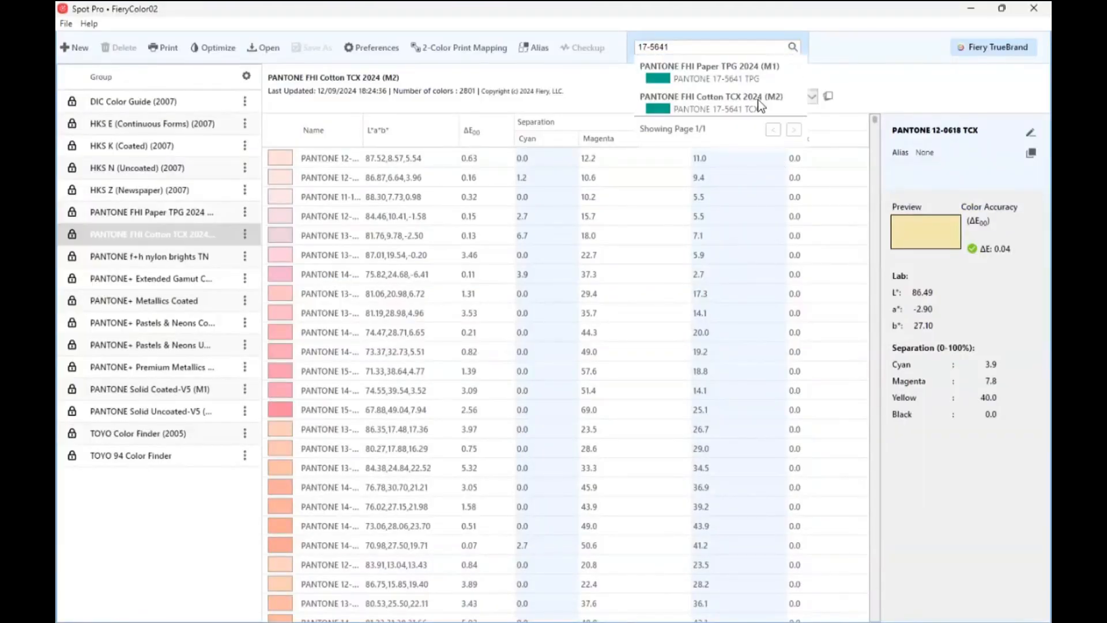
left_click(722, 105)
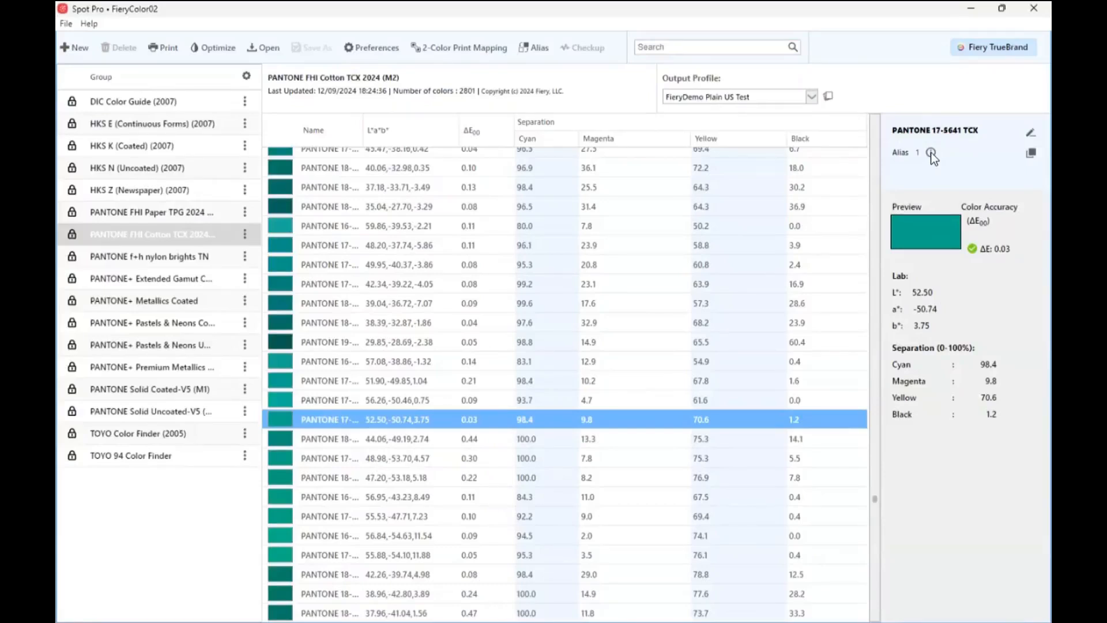
mouse_move(932, 151)
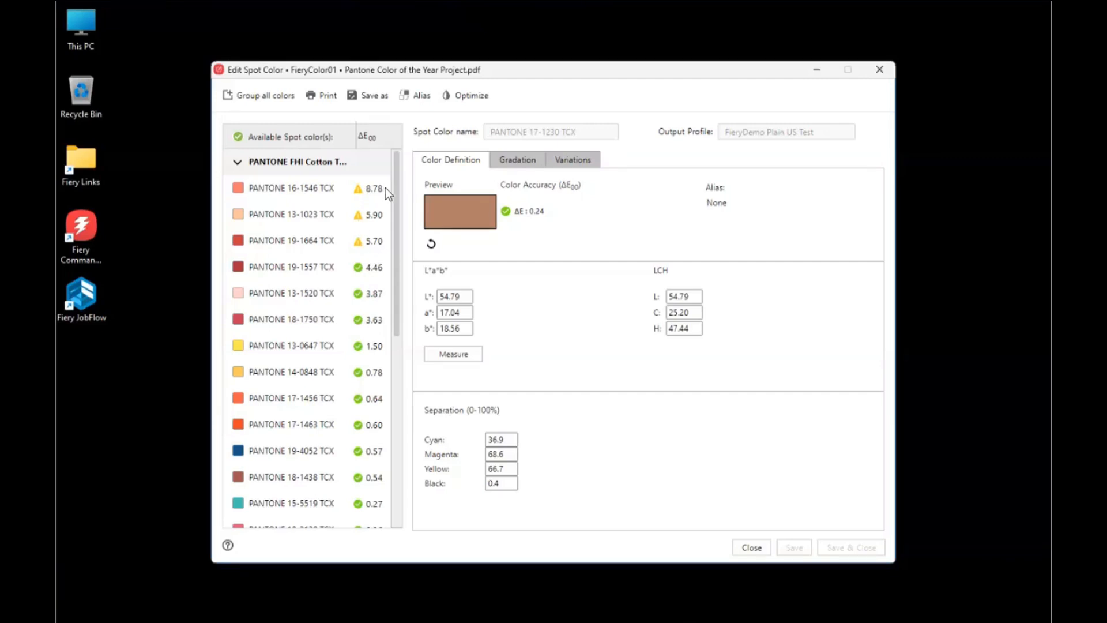
Optimize the spot colors of Pantone Color of the Year Project.pdf with printed patches measured by the Fiery ES-3000, and apply iteration 3
left_click(465, 97)
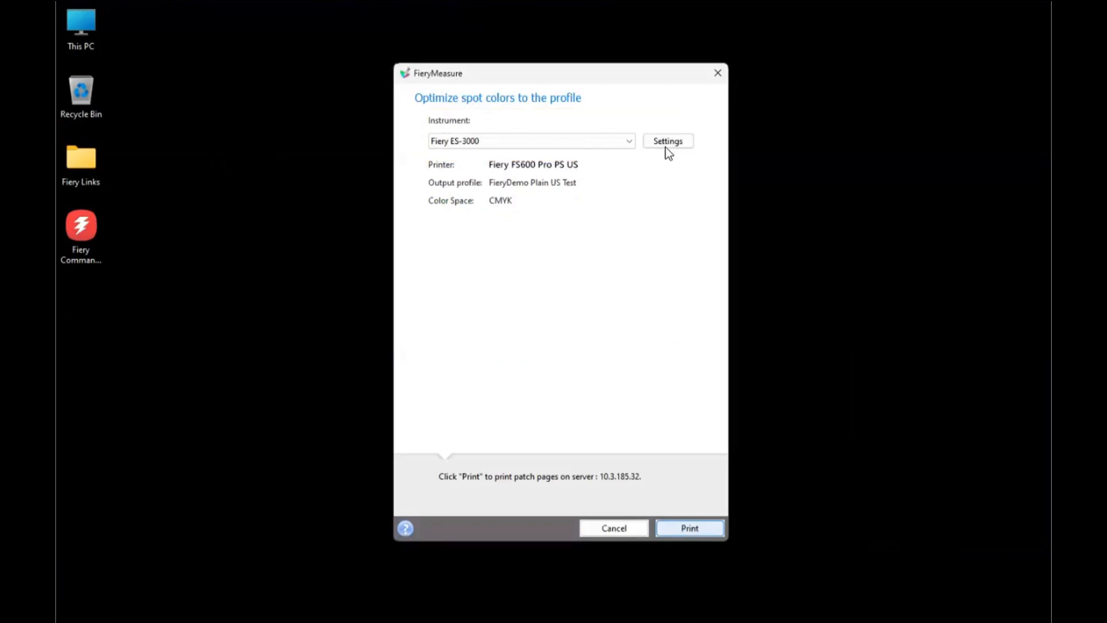
left_click(687, 527)
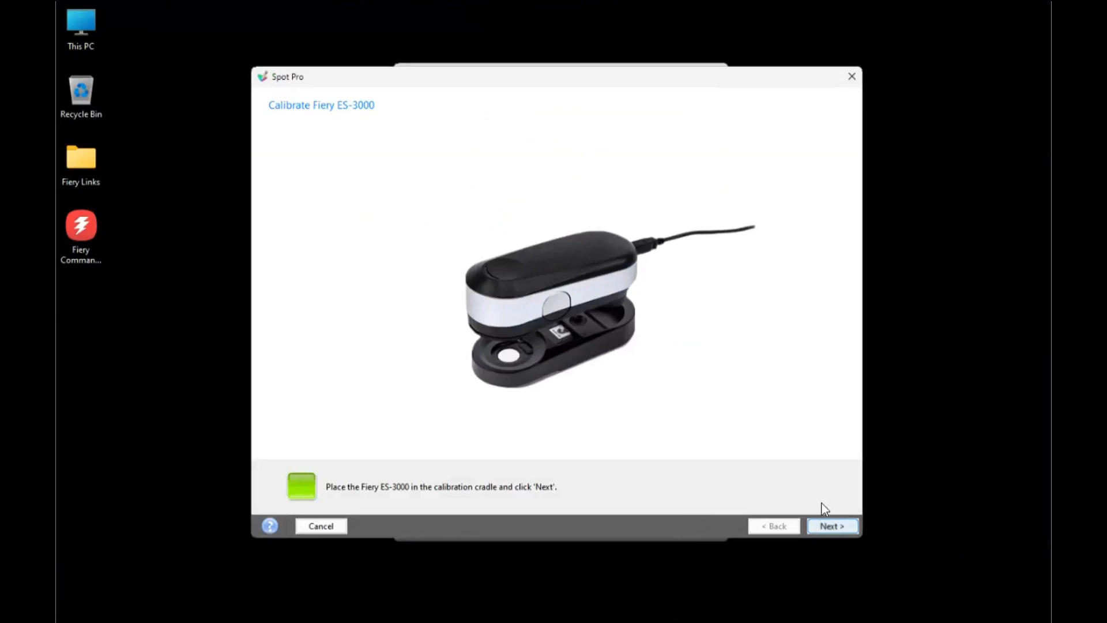
left_click(832, 527)
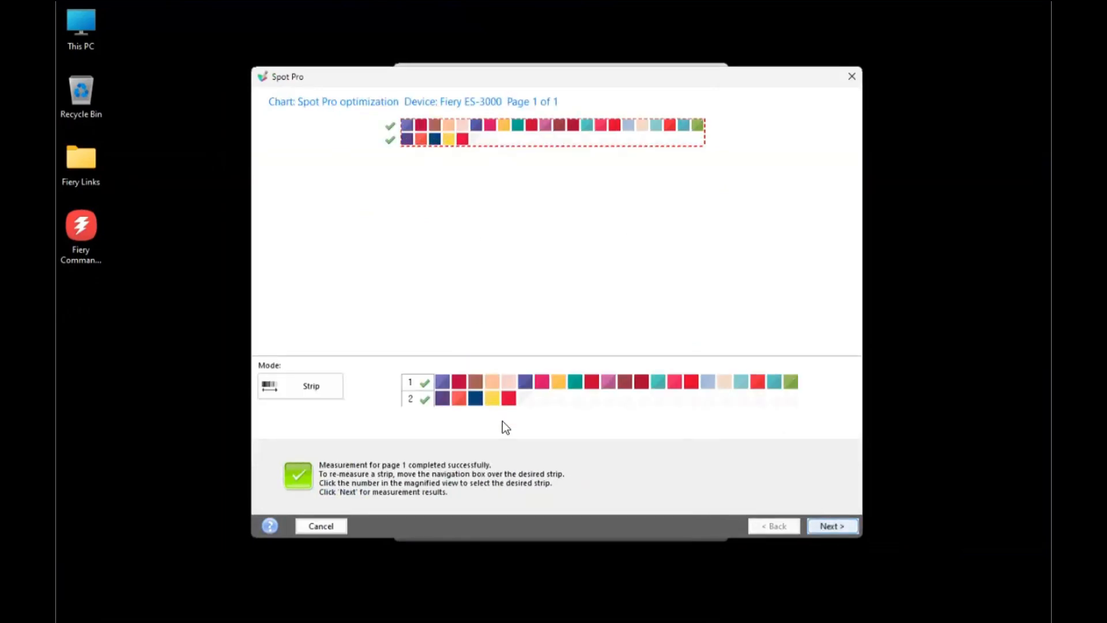
left_click(832, 526)
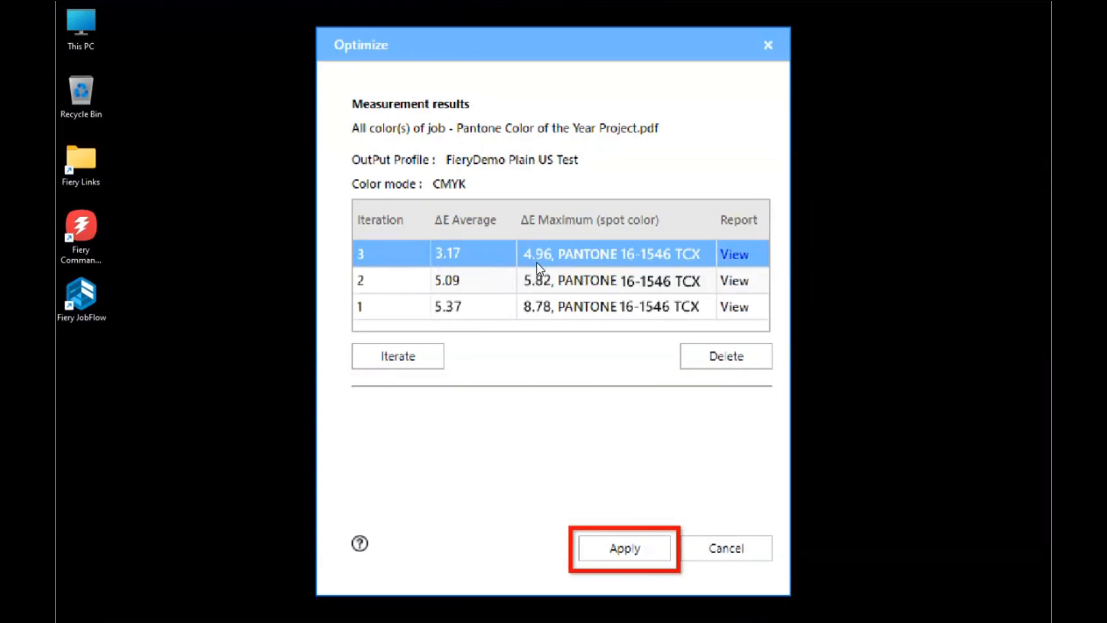
left_click(624, 547)
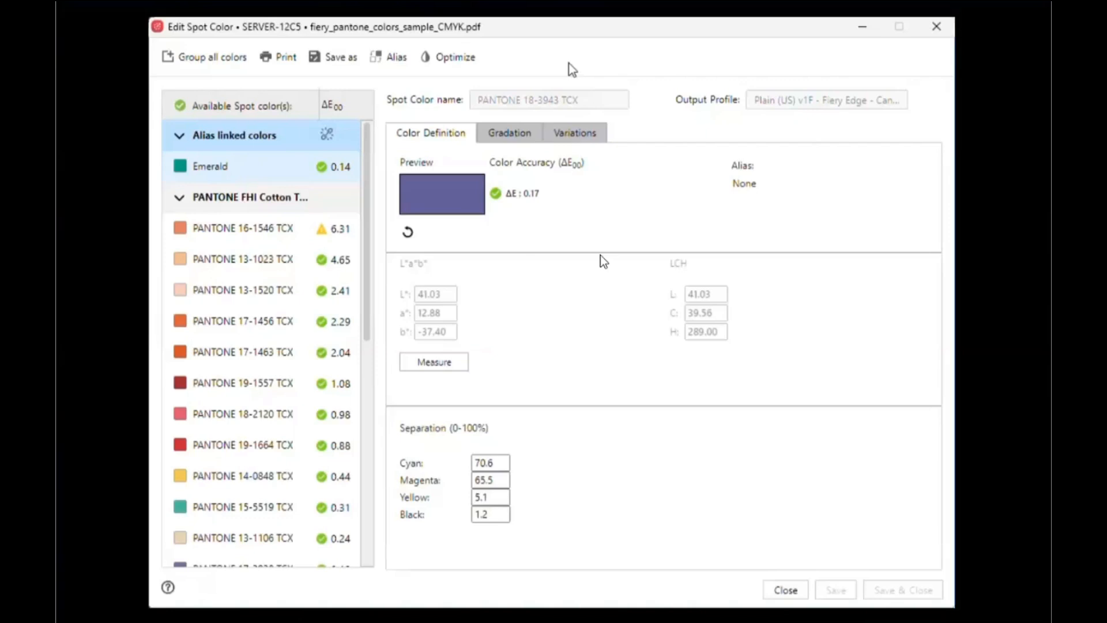
Start automatic spot color optimization for fiery_pantone_colors_sample_CMYK.pdf with 3 iterations and the printer's Inline Instrument
left_click(451, 60)
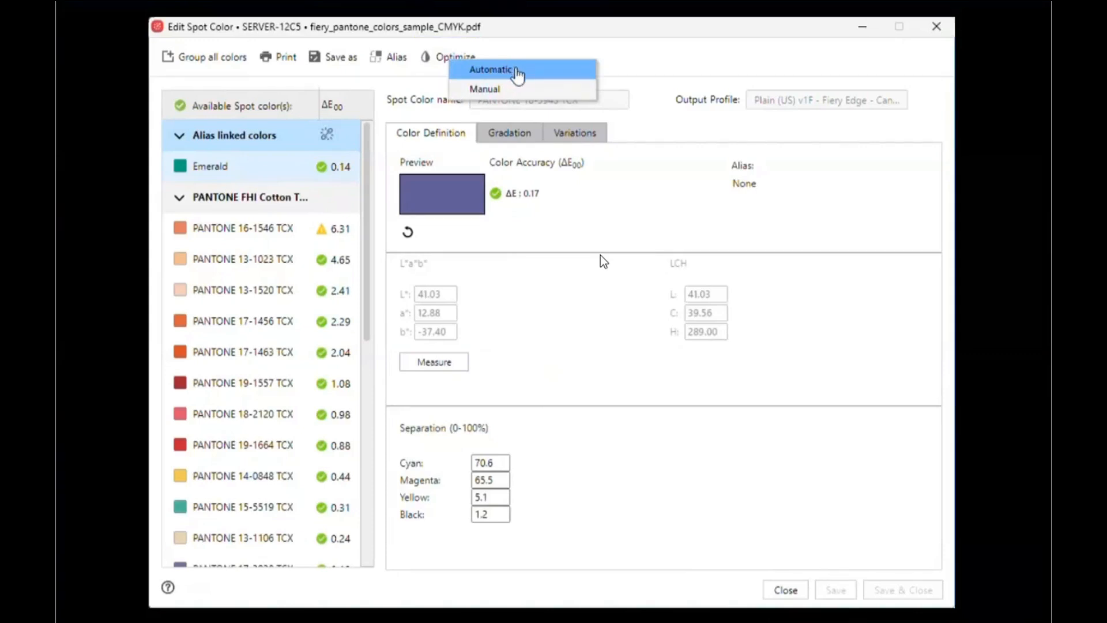
left_click(518, 70)
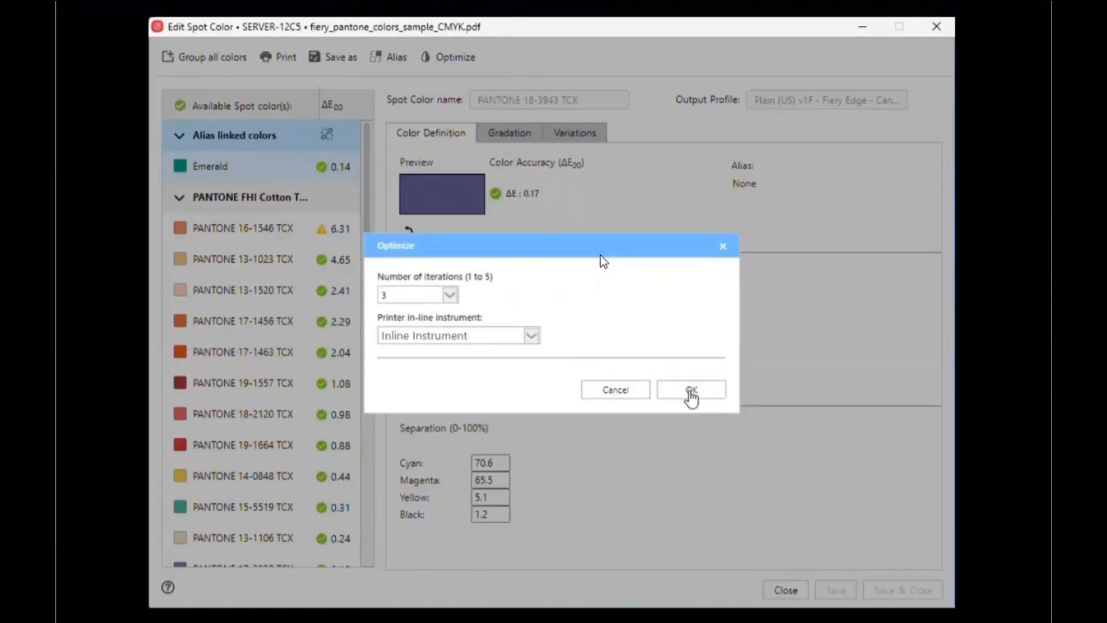
left_click(691, 391)
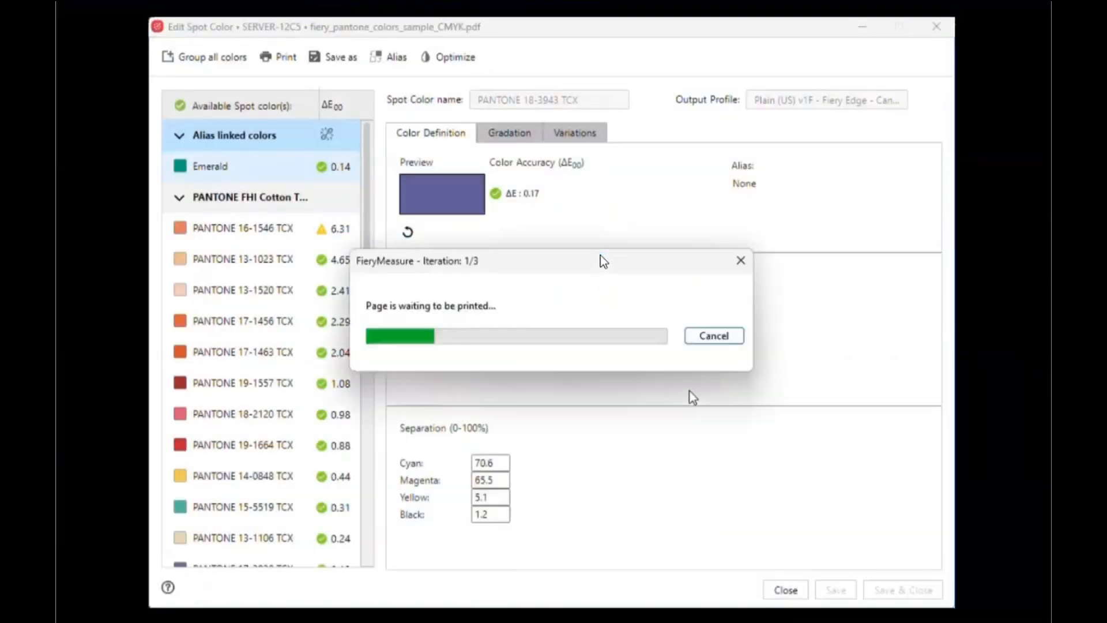